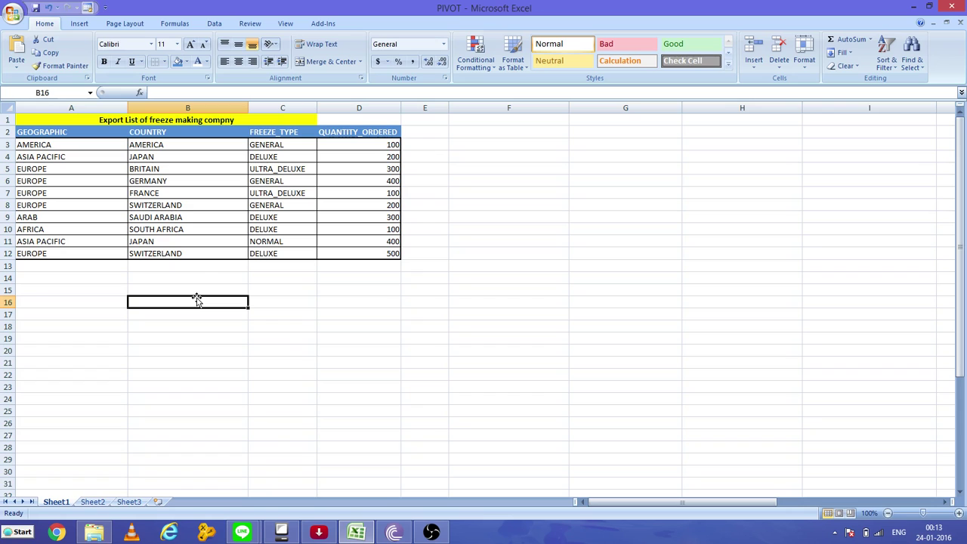
Examine the export list's title and its country, freeze type and quantity column headers
click(219, 120)
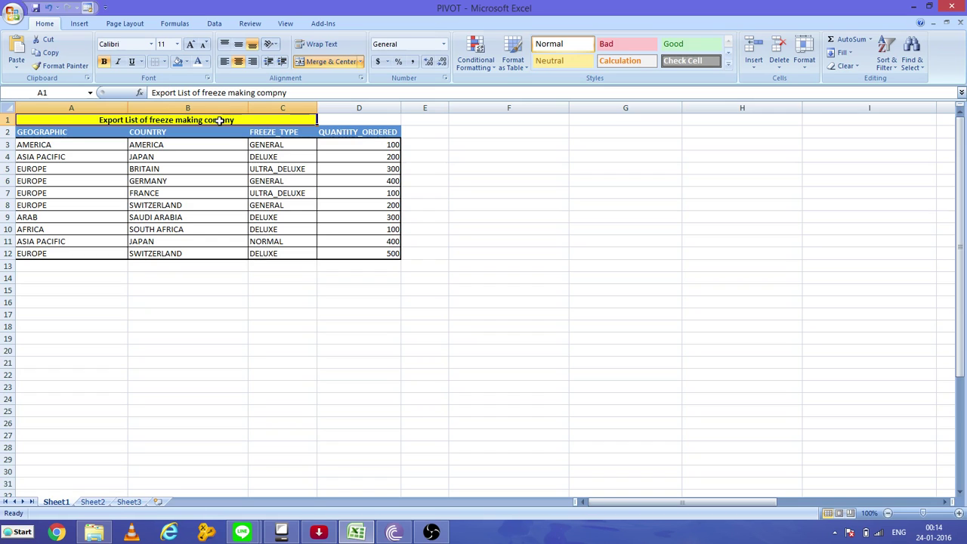
click(244, 343)
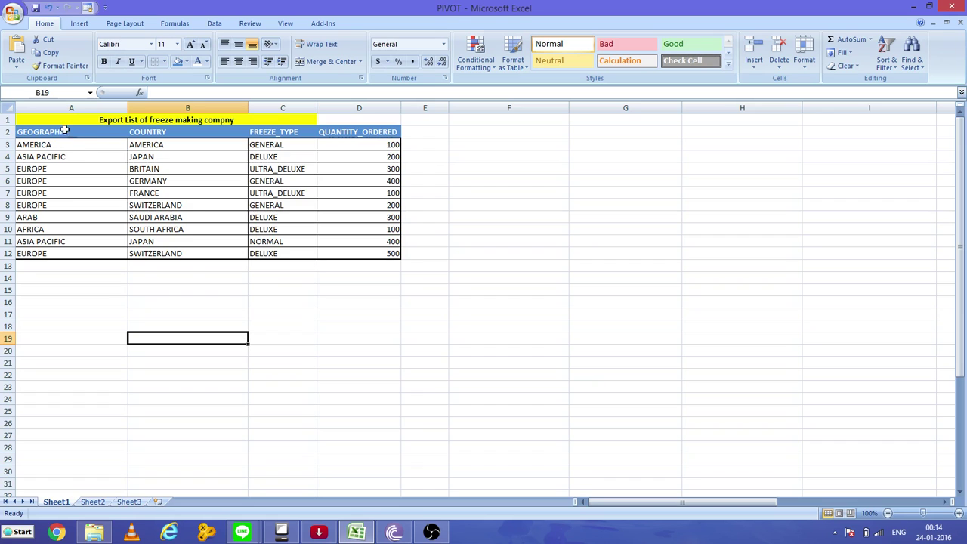
click(171, 123)
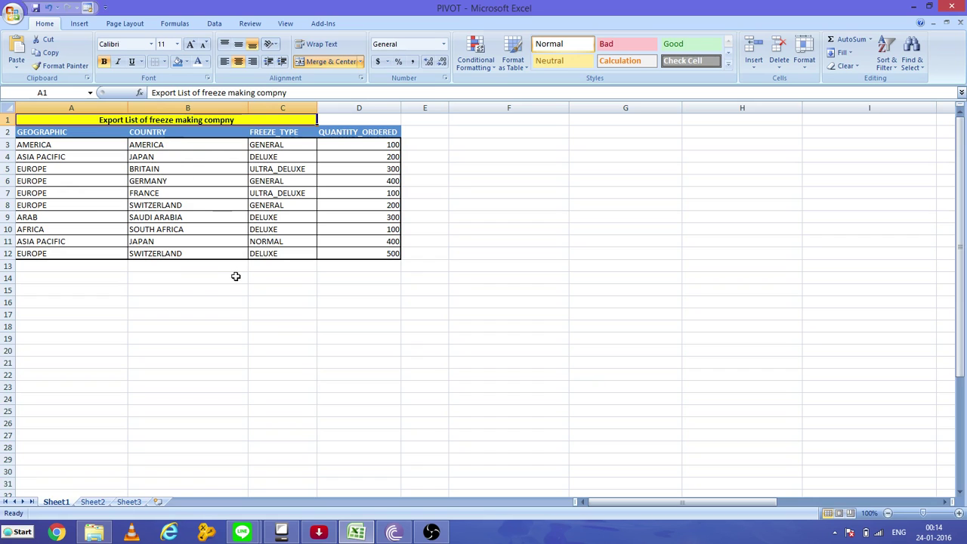
click(299, 131)
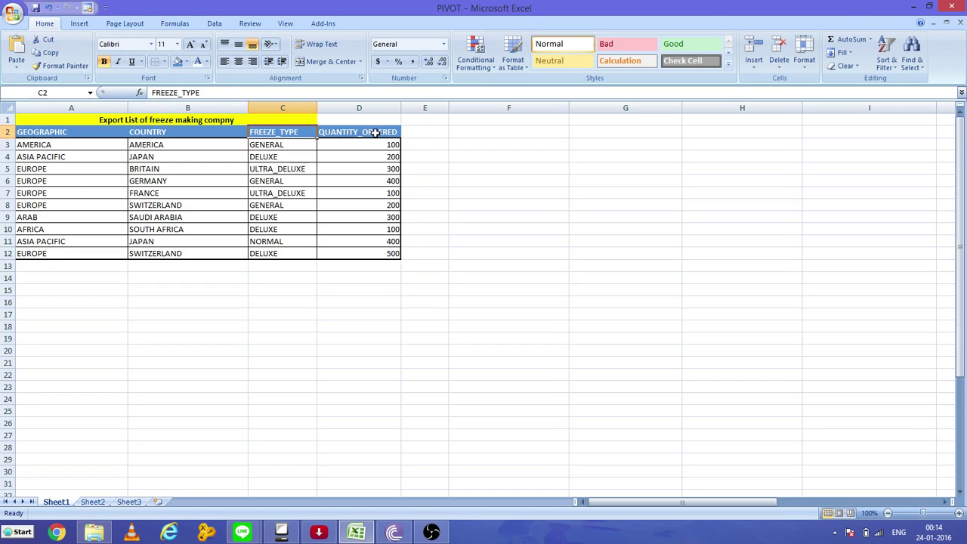
click(374, 132)
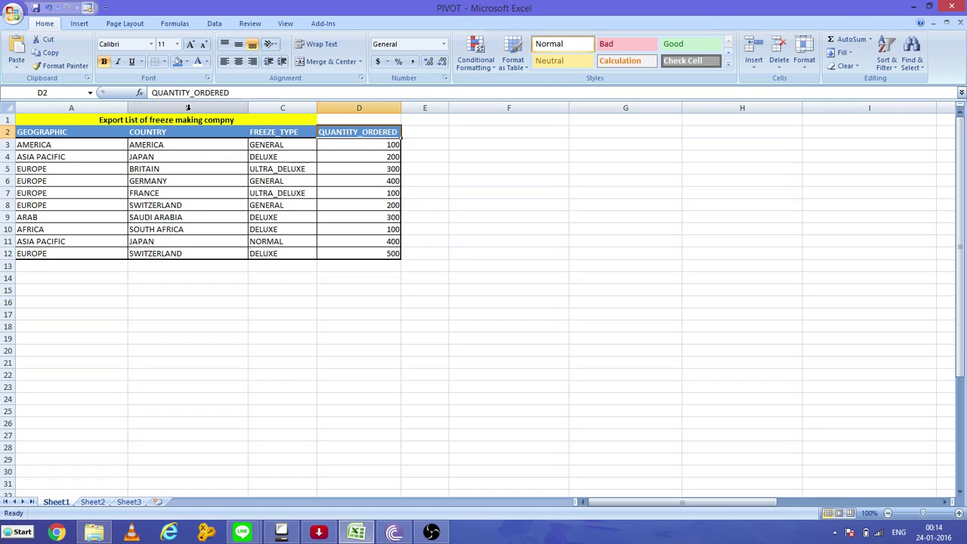
click(173, 134)
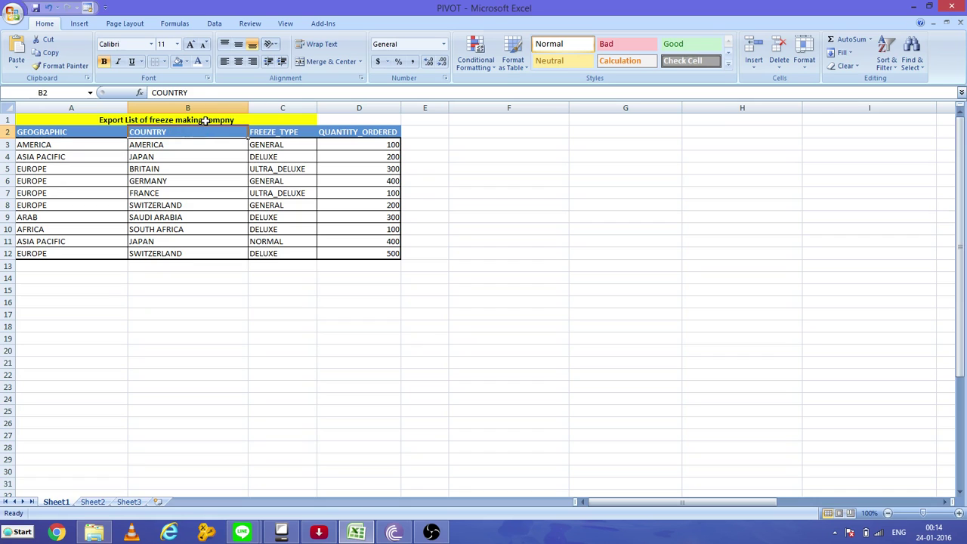
click(204, 121)
click(196, 312)
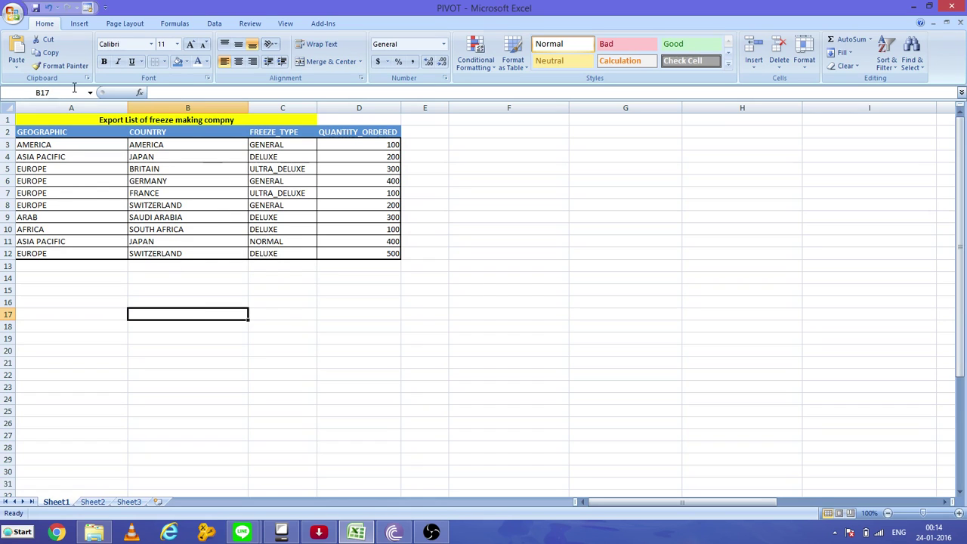
Create a pivot table from the range A2:D12, placed on the existing worksheet at cell B20
click(79, 24)
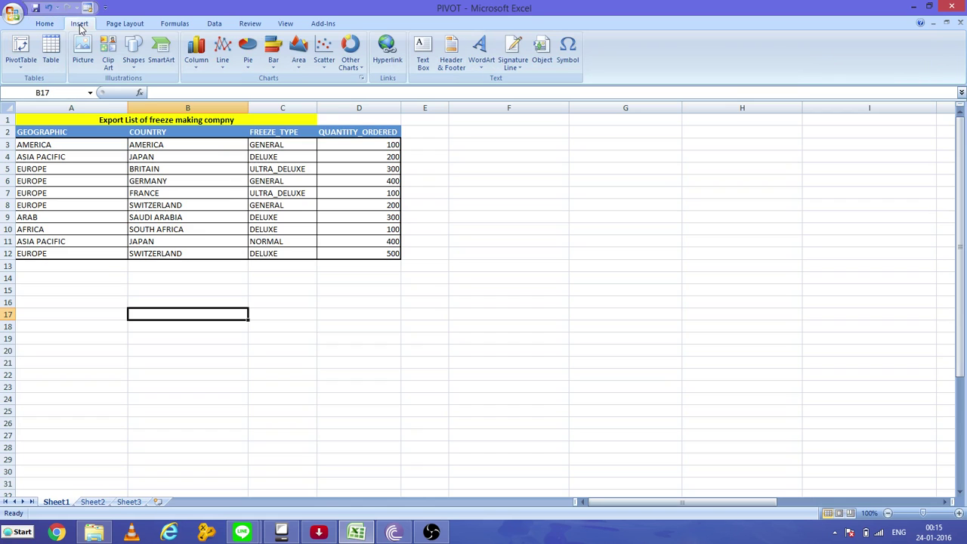
click(141, 347)
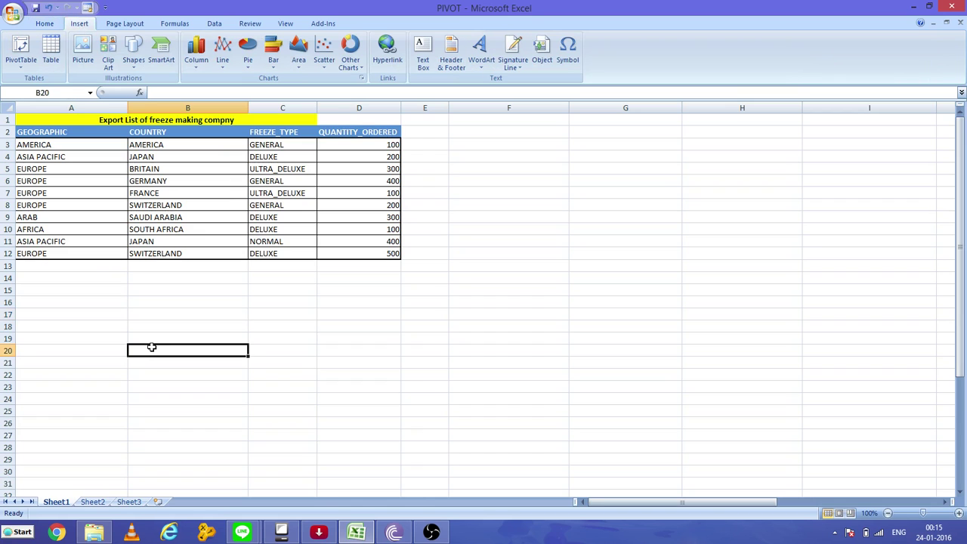
click(21, 47)
drag(455, 202, 571, 224)
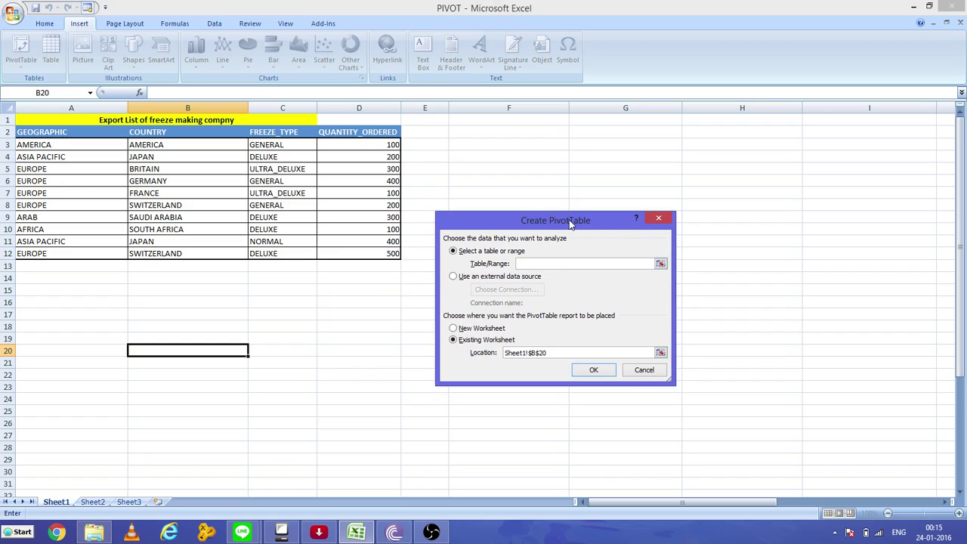
click(660, 264)
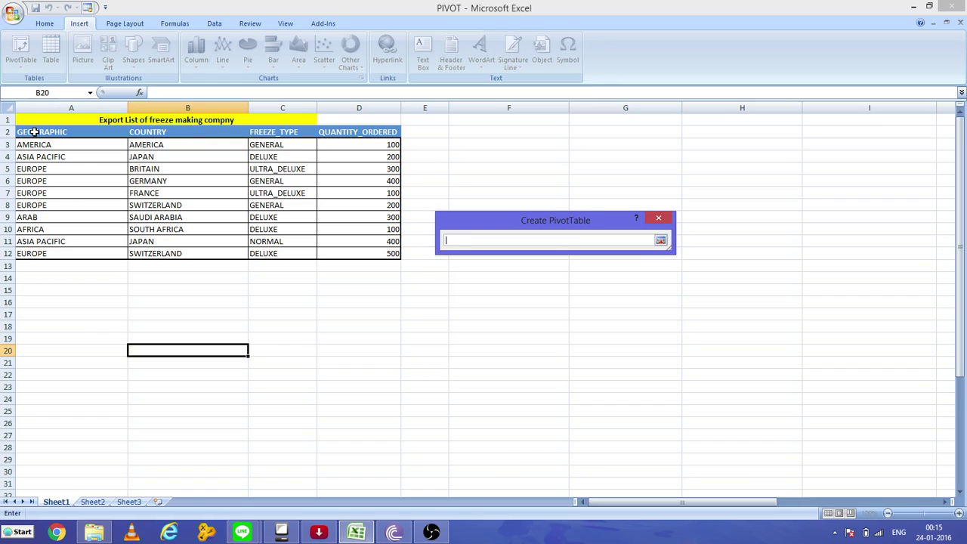
drag(34, 132, 369, 253)
click(660, 241)
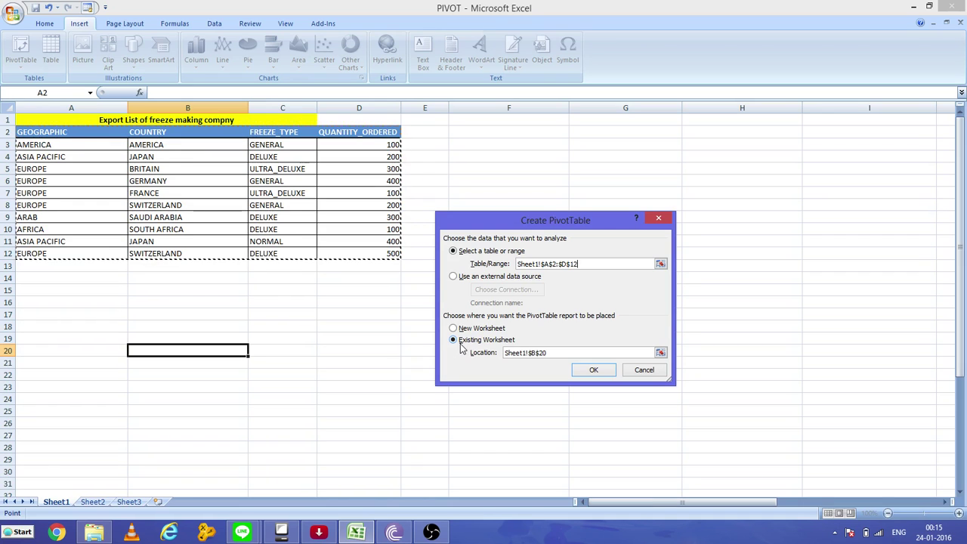
click(588, 370)
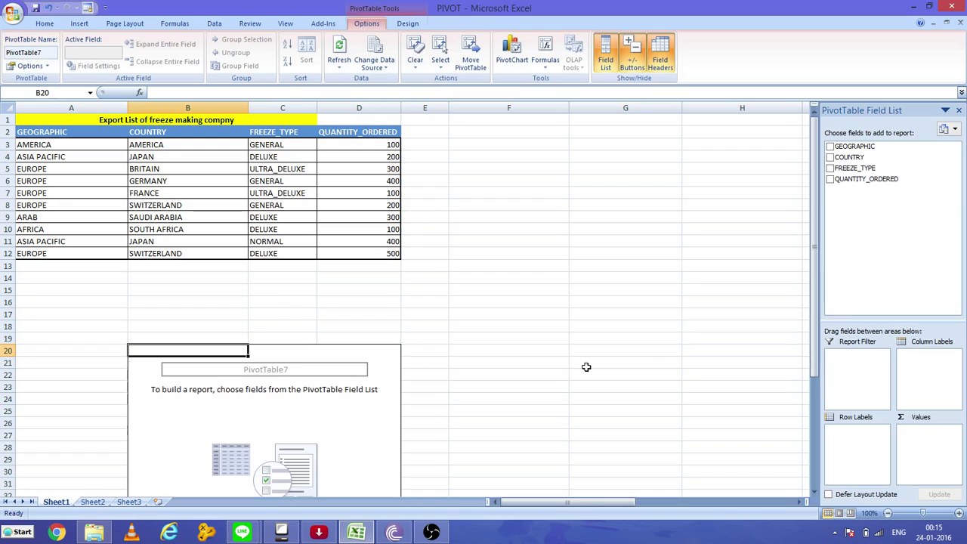
Examine the empty pivot table area and compare the source column headers with the available pivot fields
scroll(585, 366, down, 3)
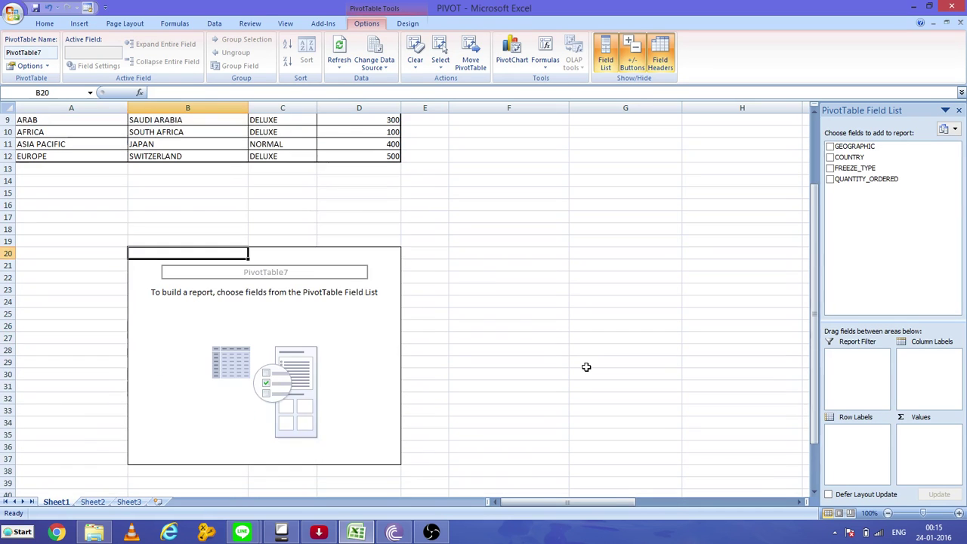
scroll(585, 367, down, 3)
scroll(585, 366, up, 2)
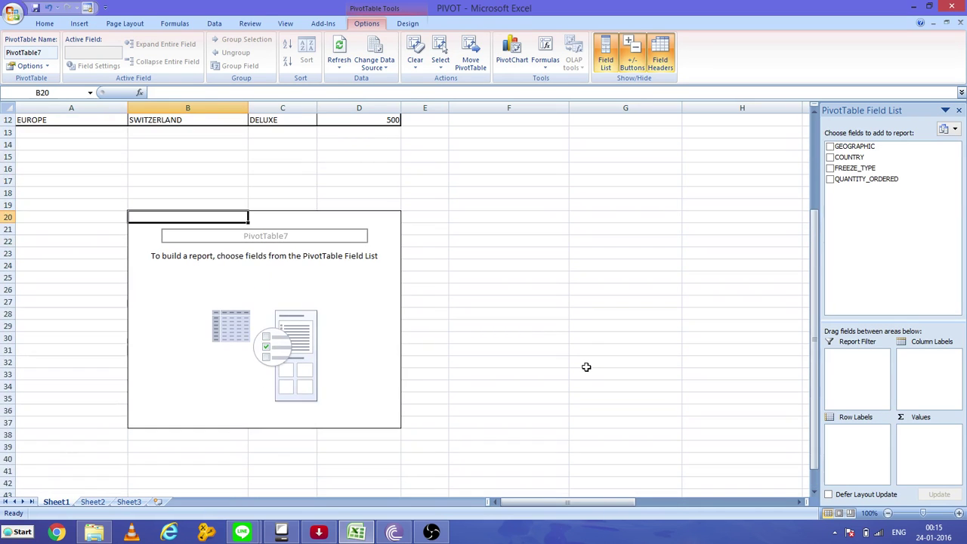
scroll(585, 366, up, 4)
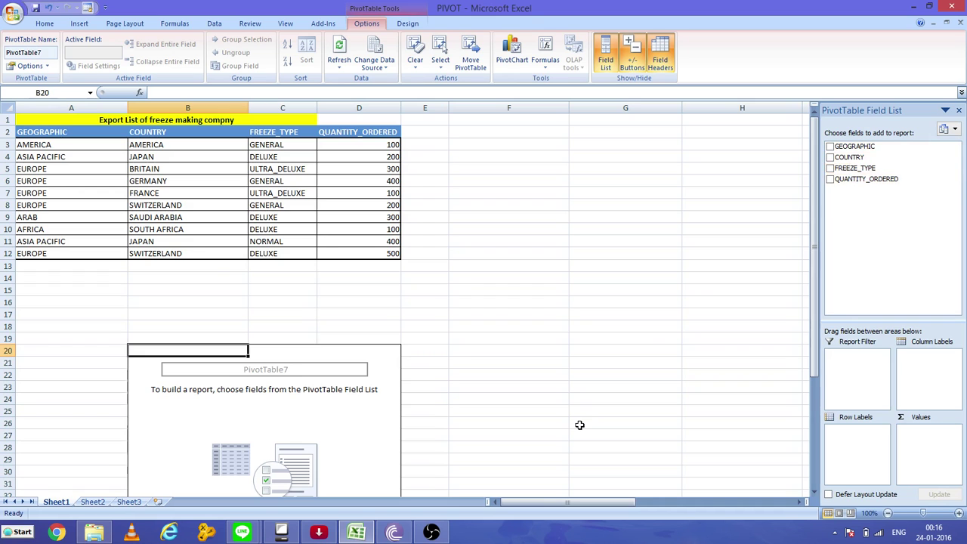
scroll(579, 425, down, 6)
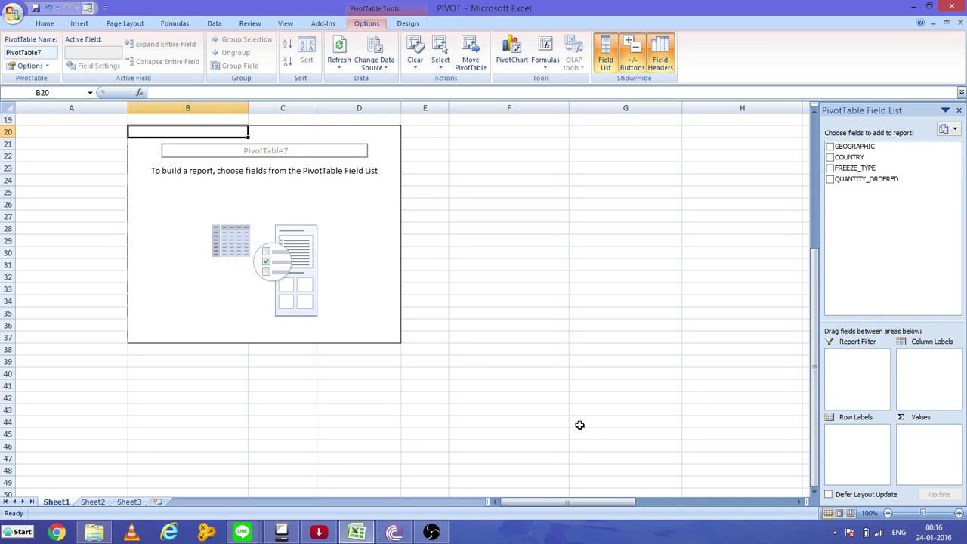
scroll(579, 425, up, 6)
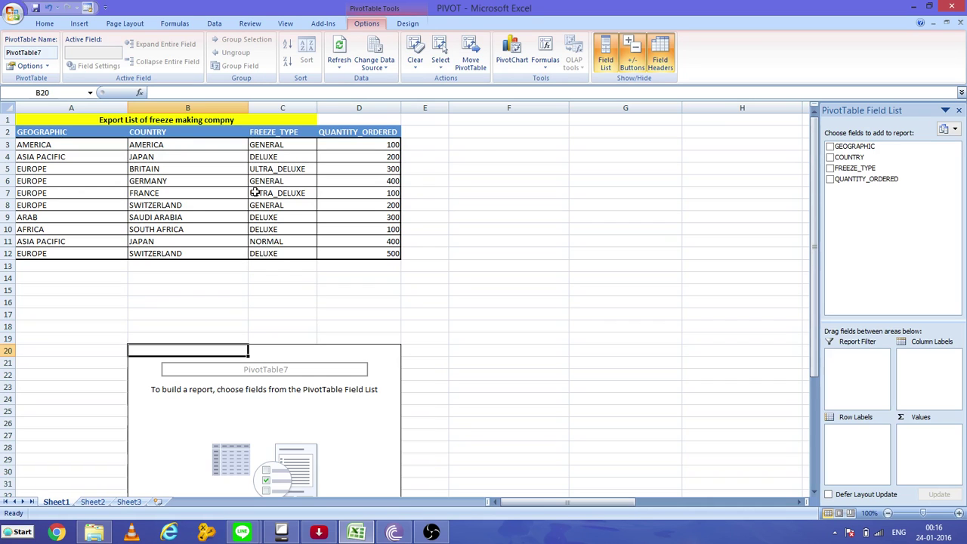
click(54, 134)
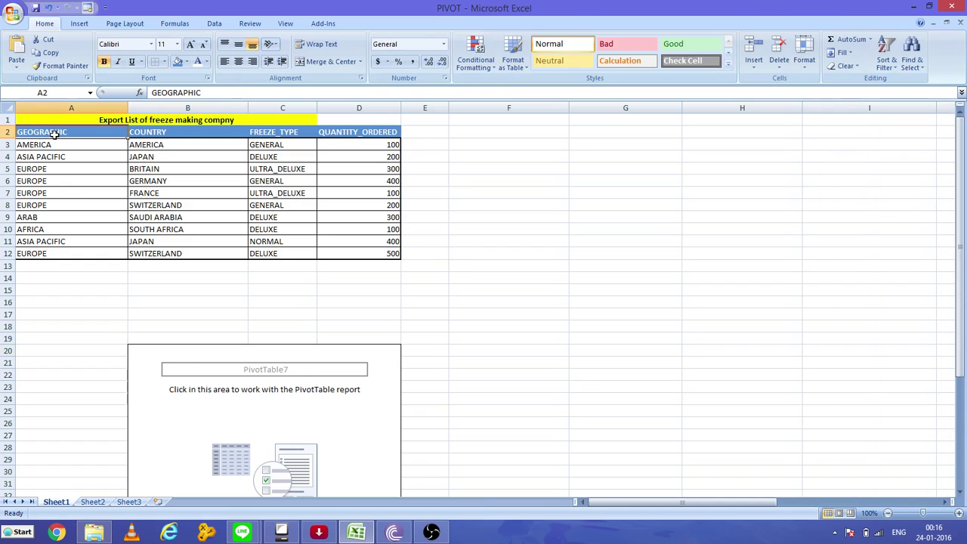
click(154, 132)
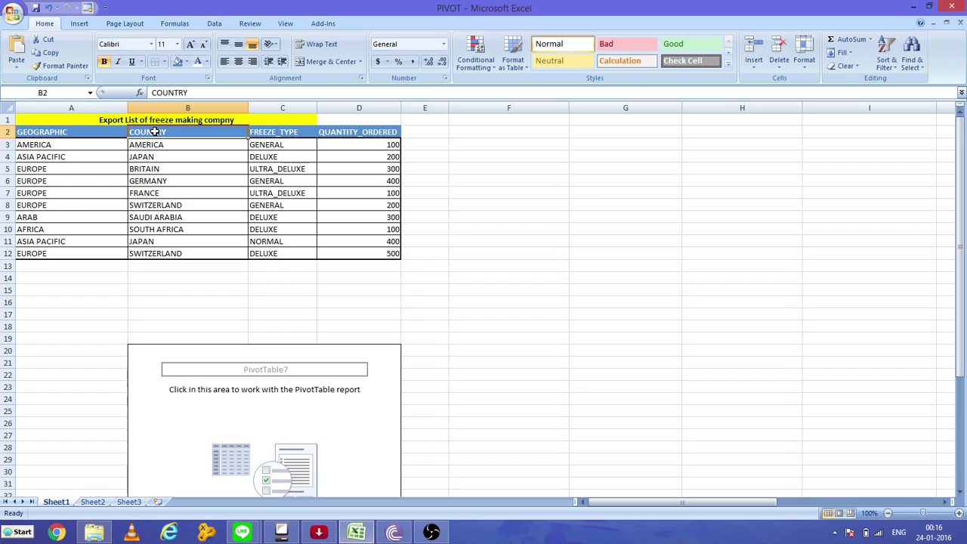
click(273, 132)
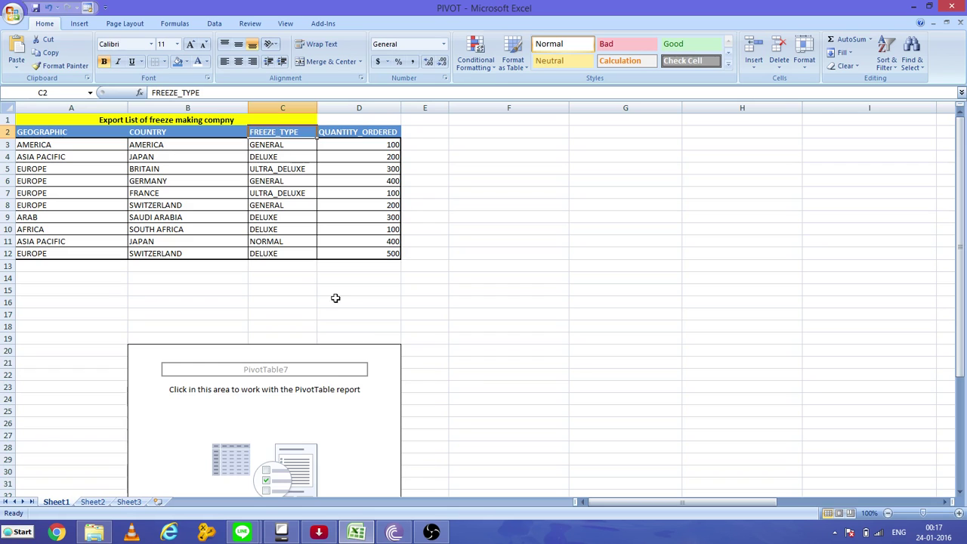
click(290, 362)
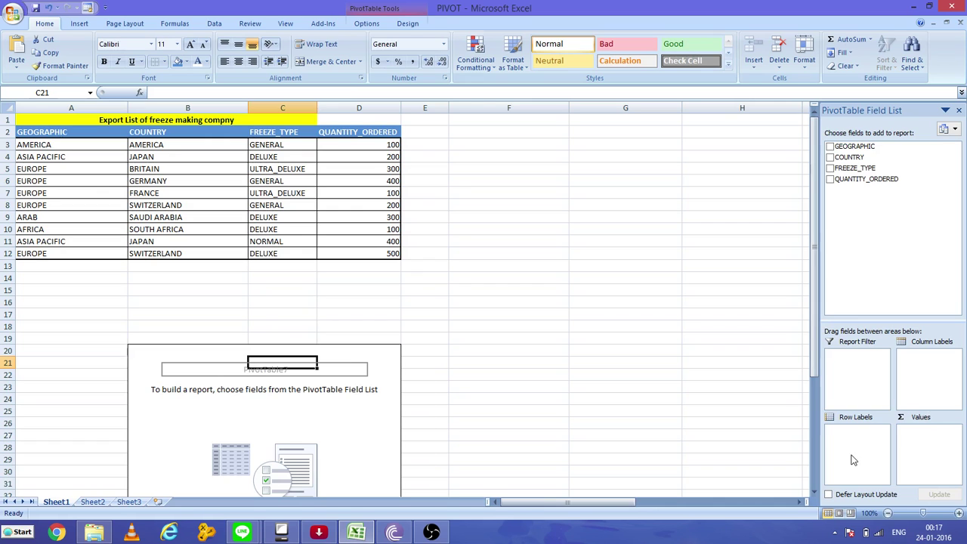
click(380, 132)
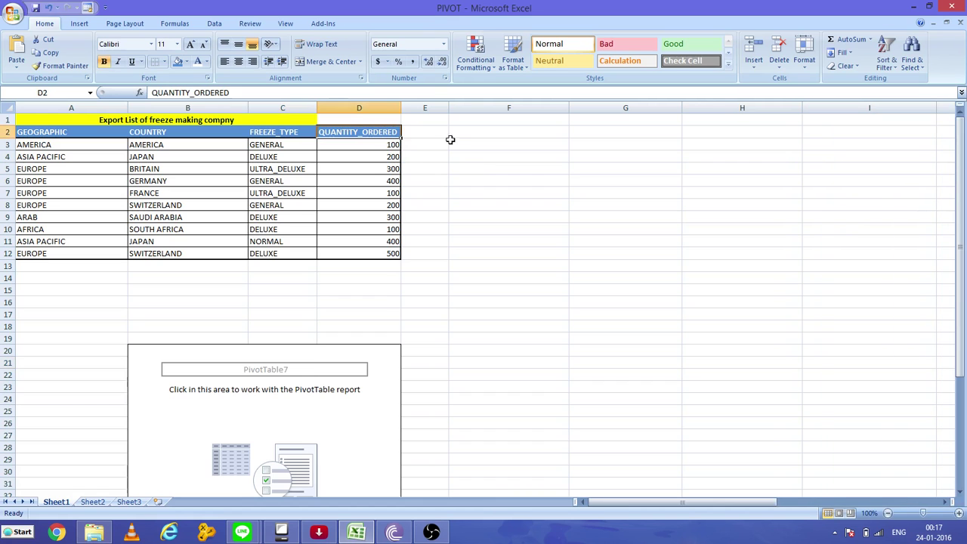
Add QUANTITY_ORDERED to the pivot table's values and check its sum against the source quantities in D3:D12
click(302, 387)
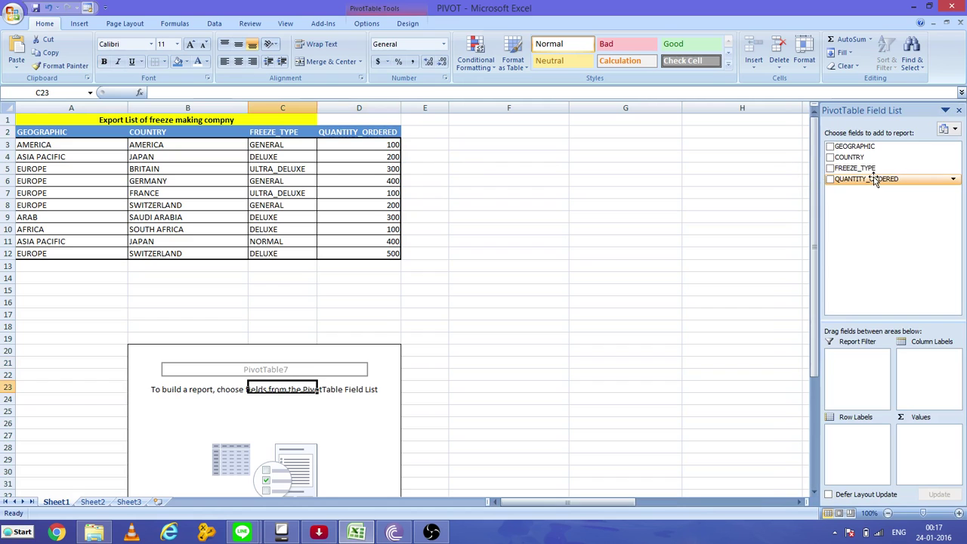
drag(874, 182, 926, 438)
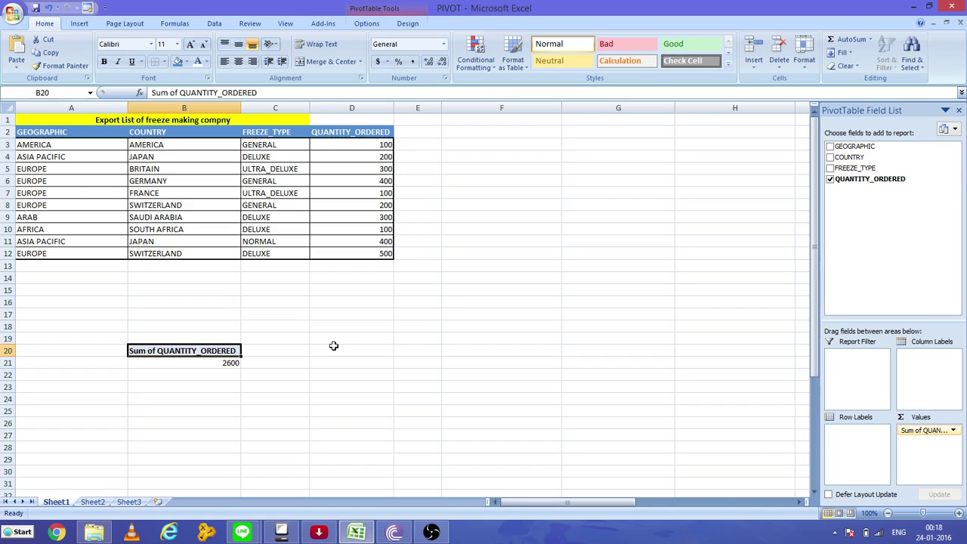
click(227, 363)
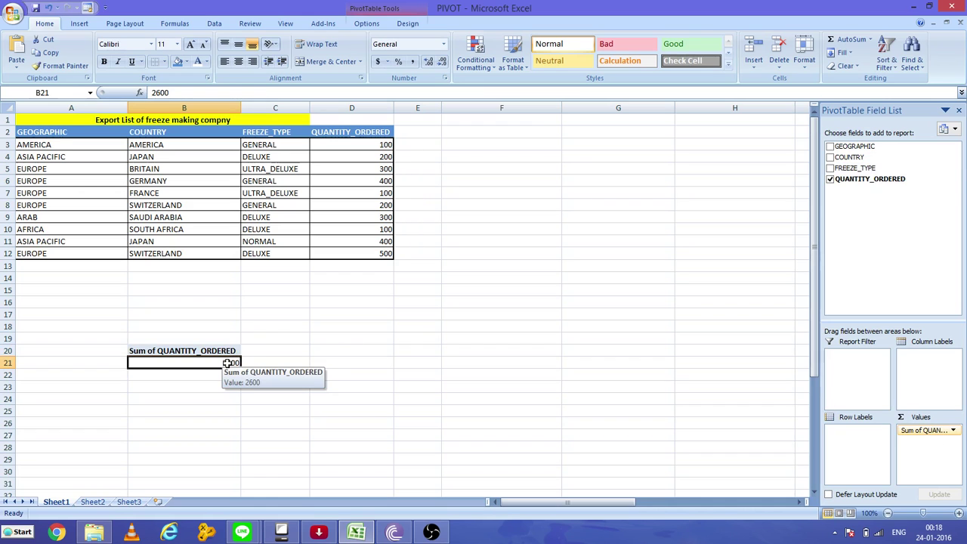
drag(376, 144, 384, 256)
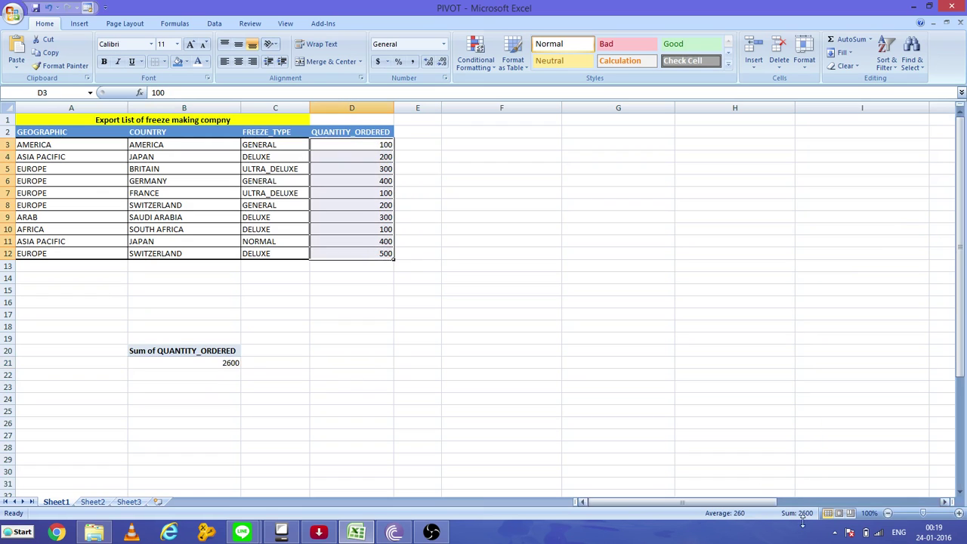
click(503, 389)
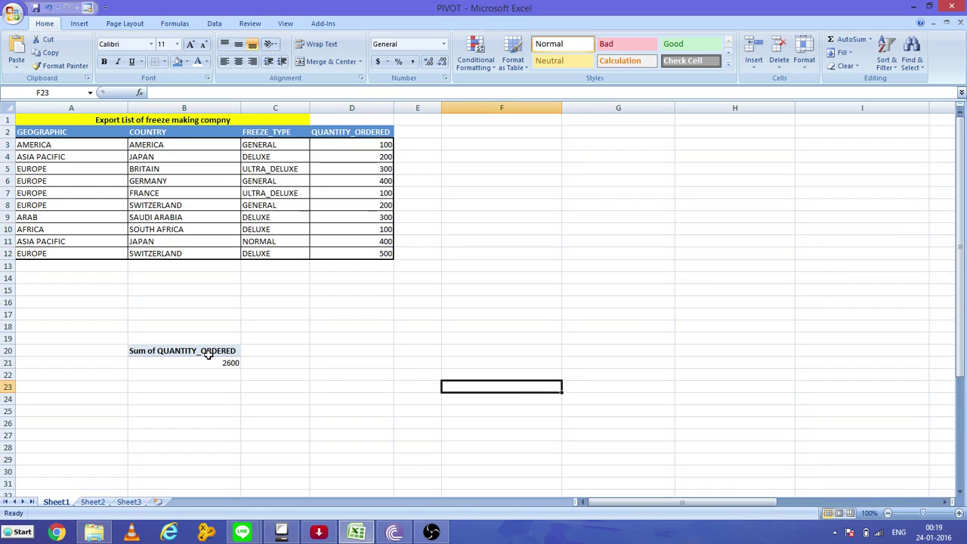
Add COUNTRY to the pivot table's row labels and check the AMERICA row
click(208, 352)
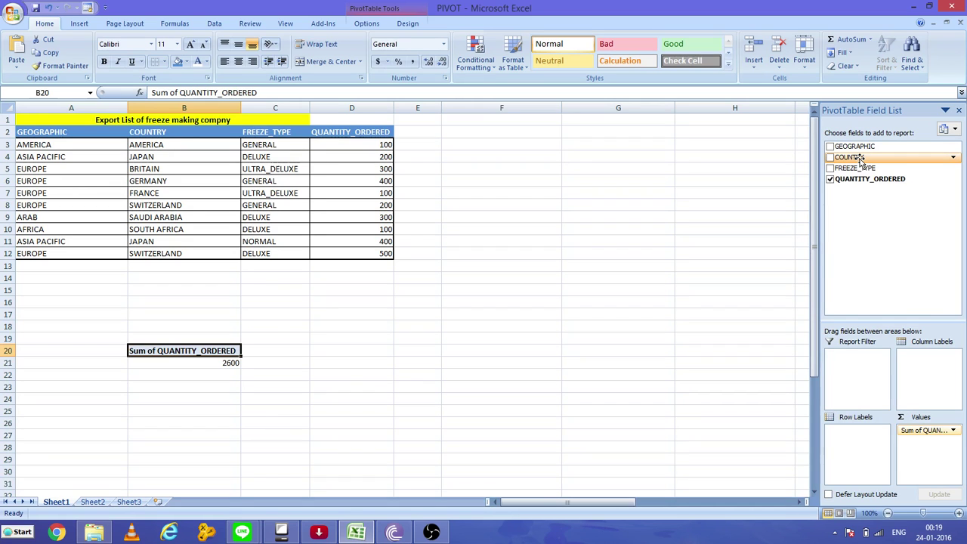
drag(859, 160, 854, 443)
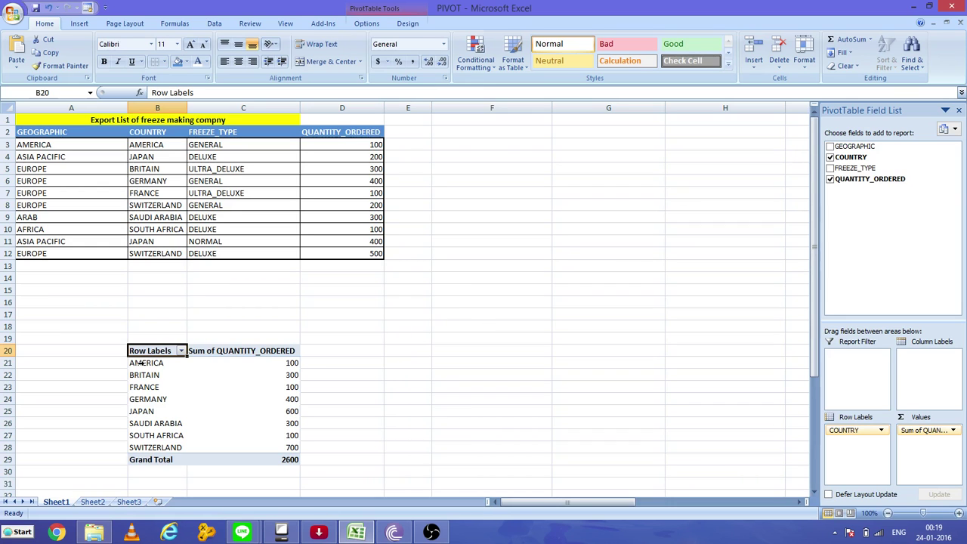
drag(140, 362, 200, 364)
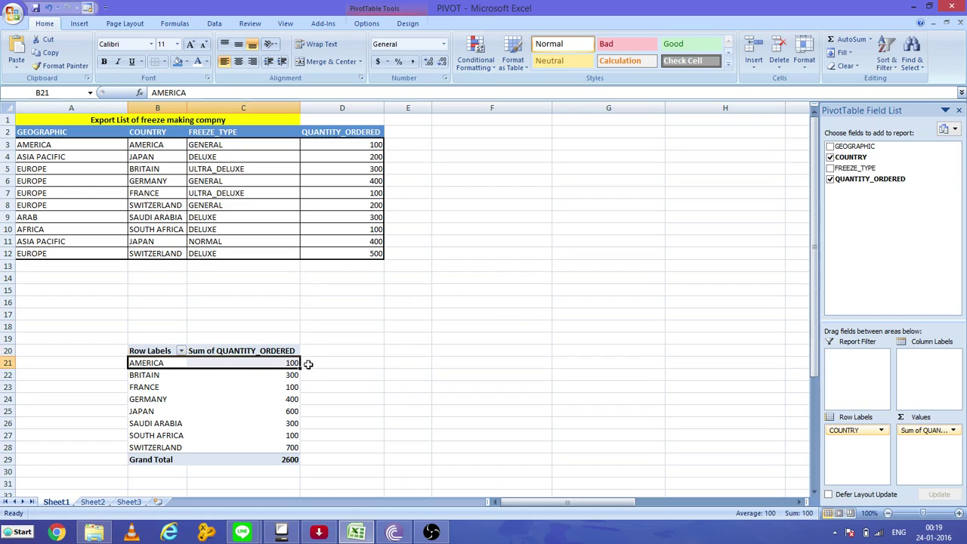
mouse_move(291, 365)
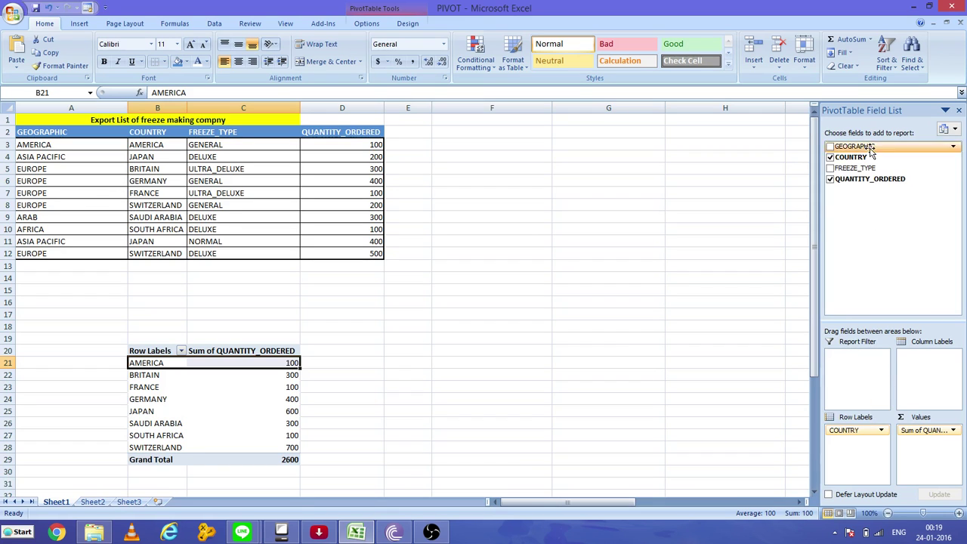
Add GEOGRAPHIC as the pivot table's report filter and filter the report to EUROPE
drag(869, 147, 855, 368)
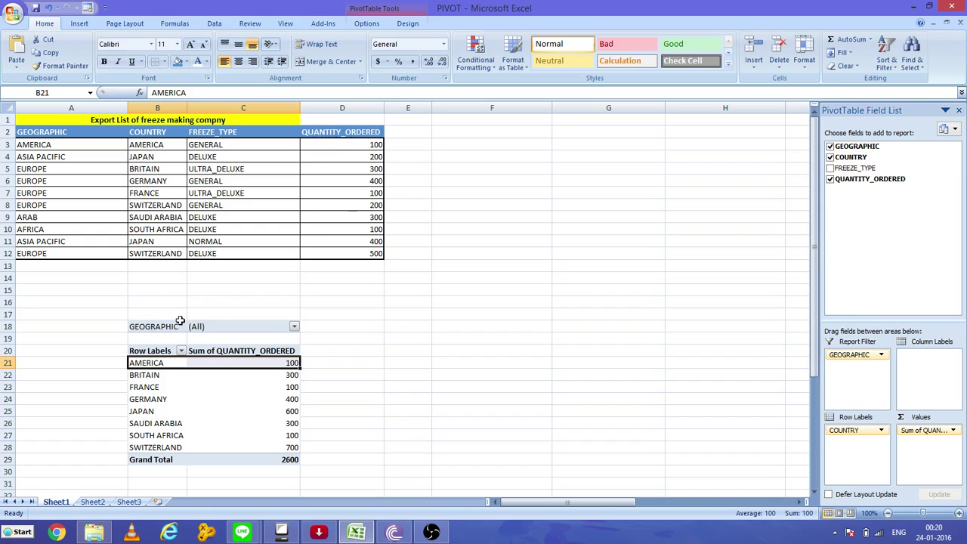
click(293, 327)
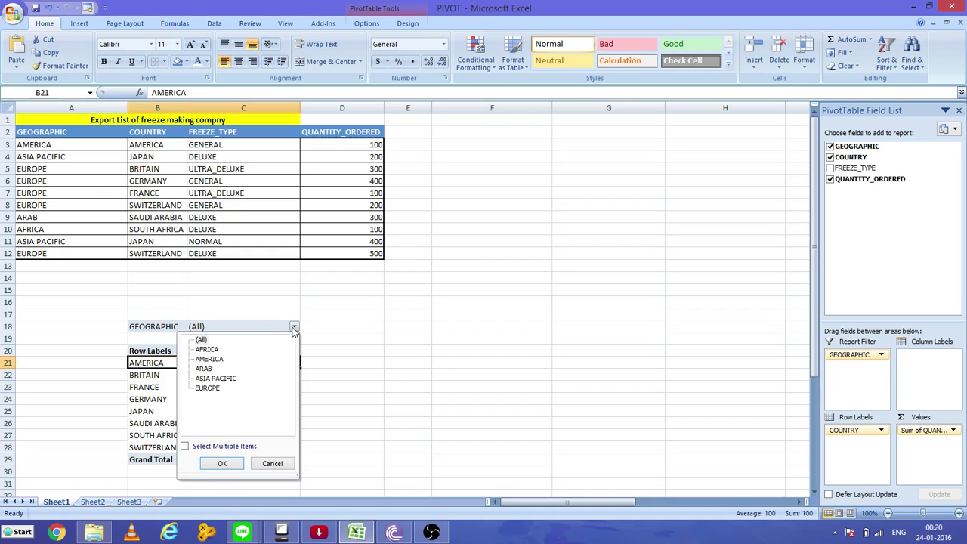
click(208, 388)
click(215, 465)
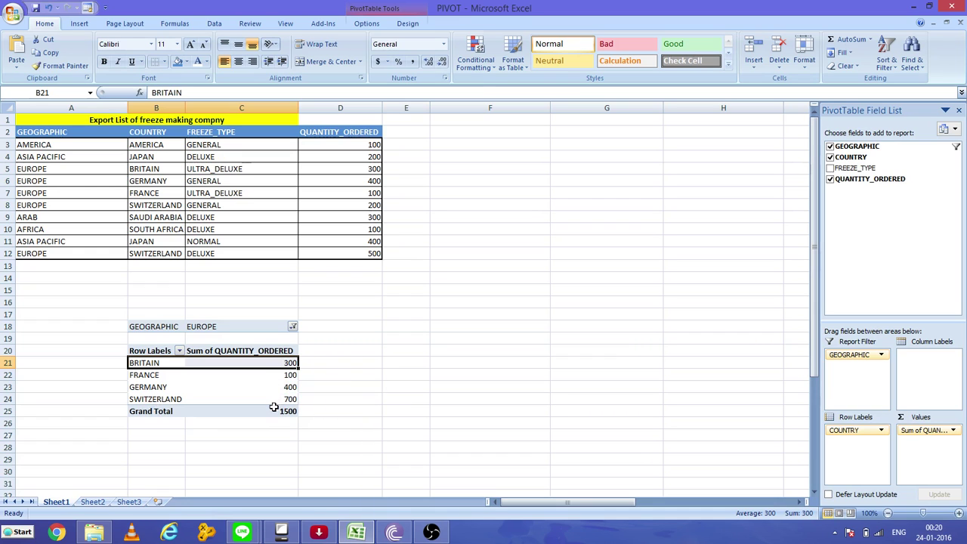
Check the freeze types in the source list and add FREEZE_TYPE to the pivot table's column labels
mouse_move(273, 407)
click(223, 144)
click(217, 157)
click(219, 168)
click(196, 241)
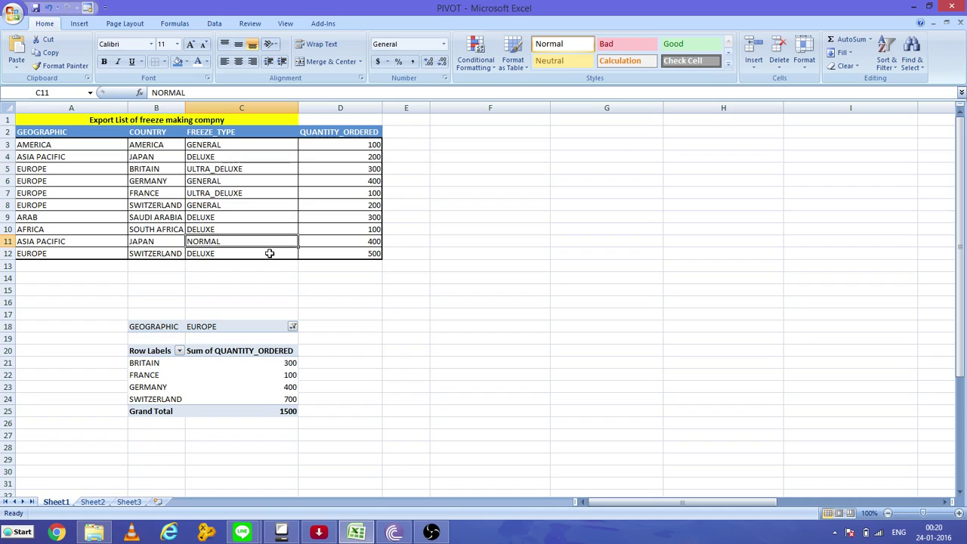
click(226, 350)
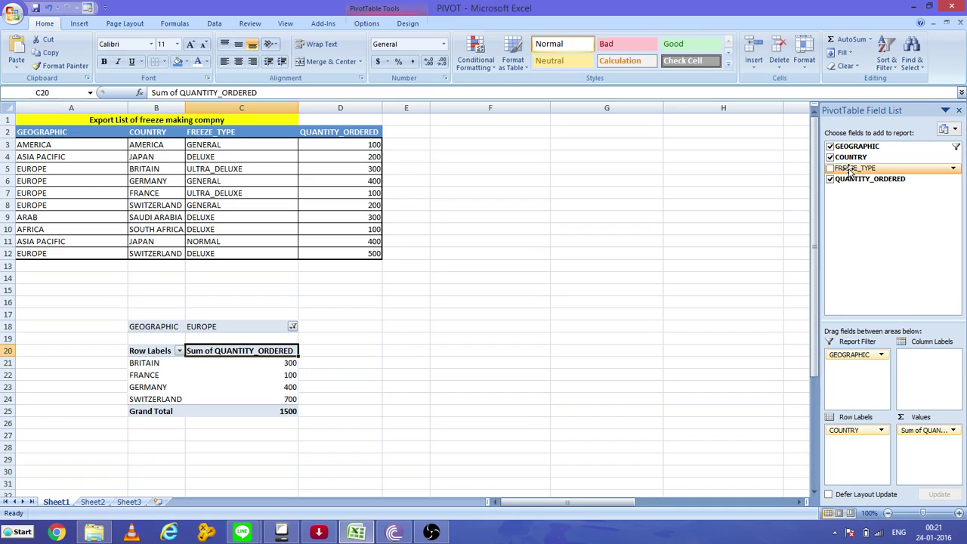
drag(850, 169, 922, 366)
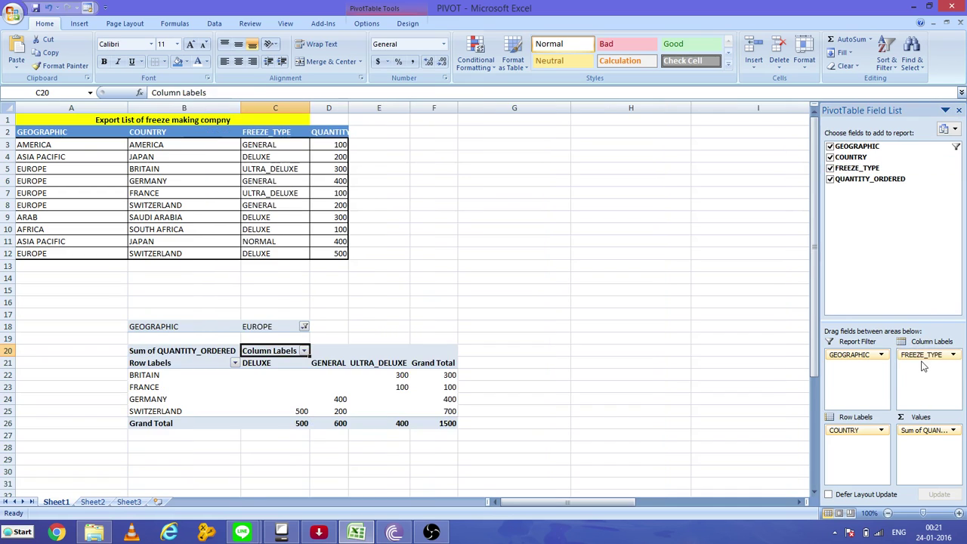
click(440, 191)
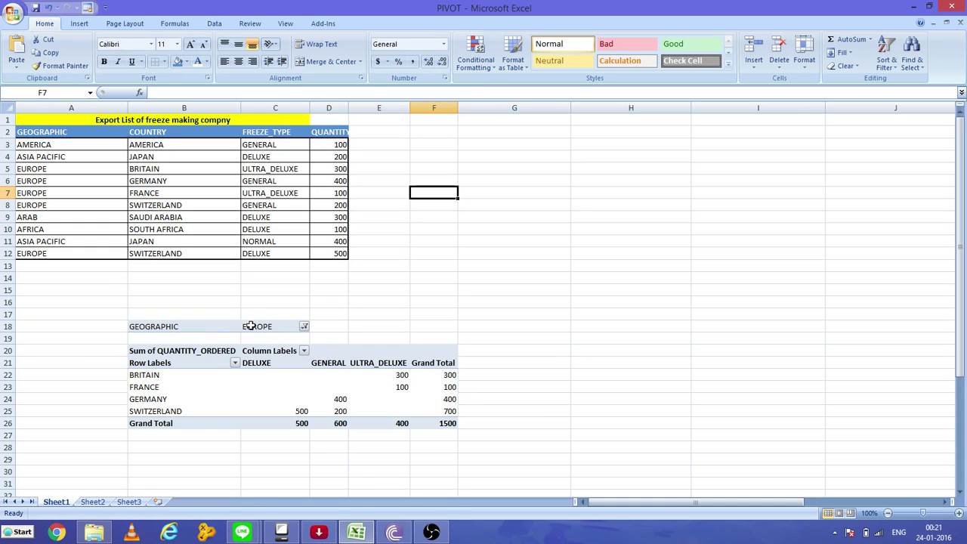
Examine the BRITAIN, FRANCE and GERMANY quantities by freeze type and their row totals in the pivot table
click(135, 372)
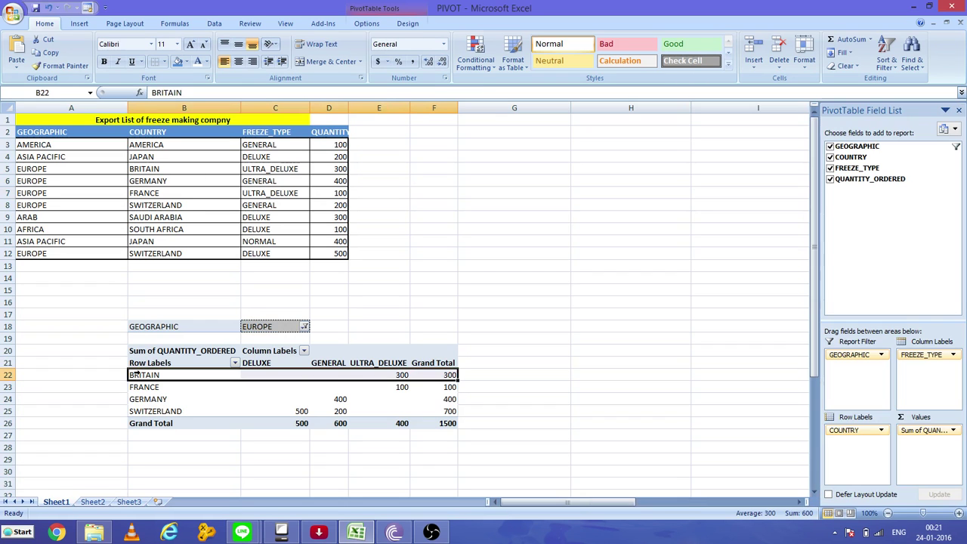
click(401, 375)
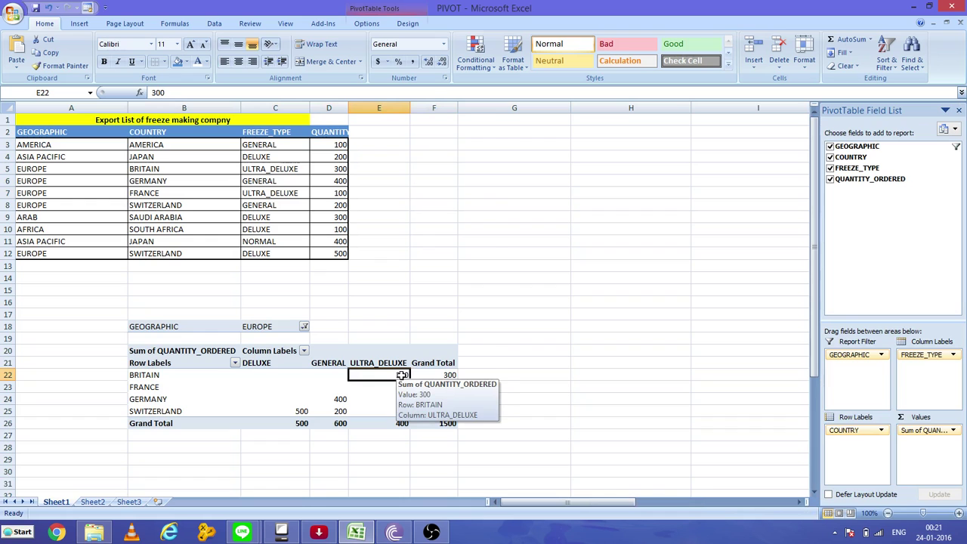
click(449, 373)
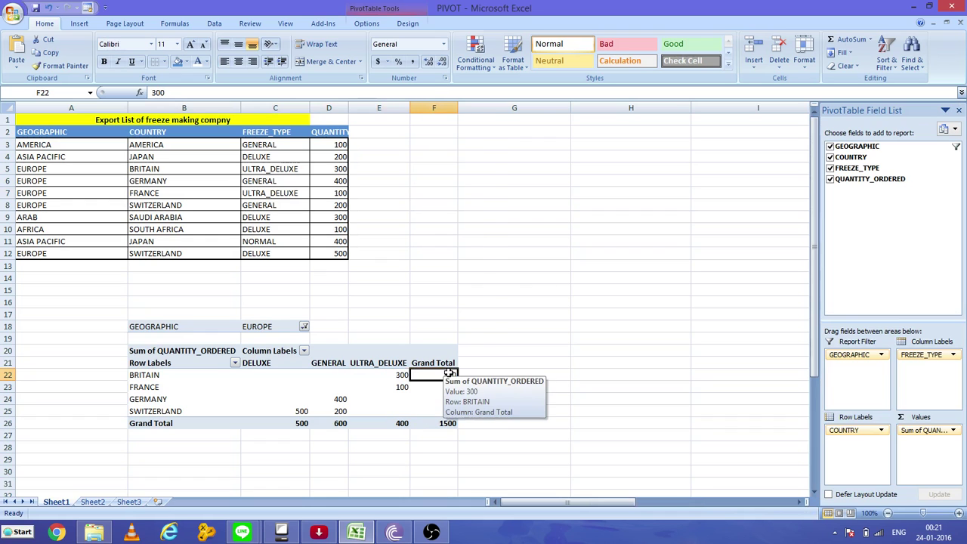
click(158, 387)
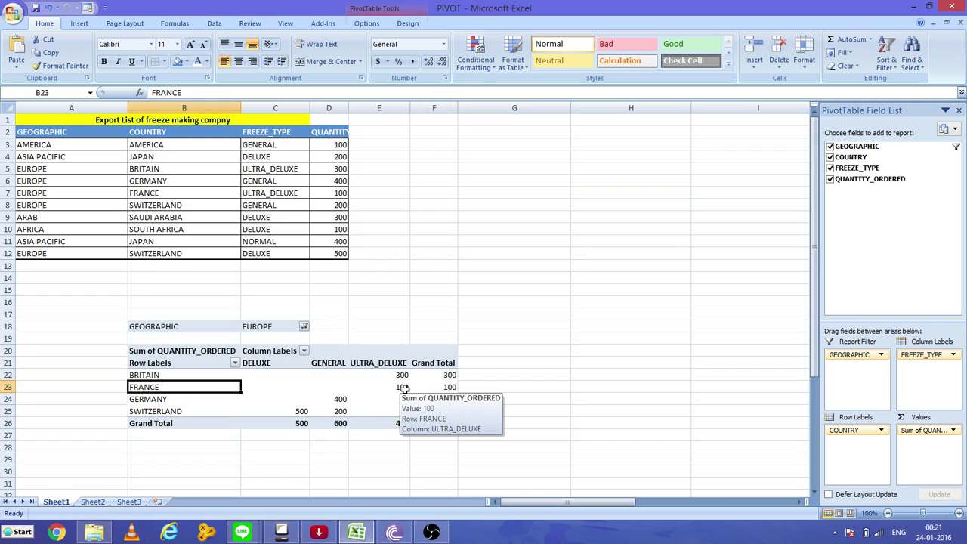
click(402, 386)
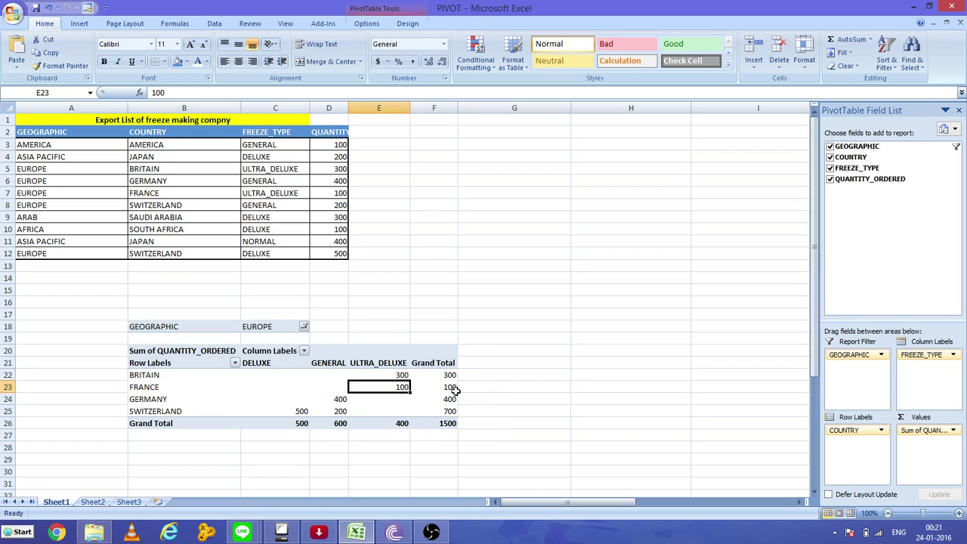
click(437, 386)
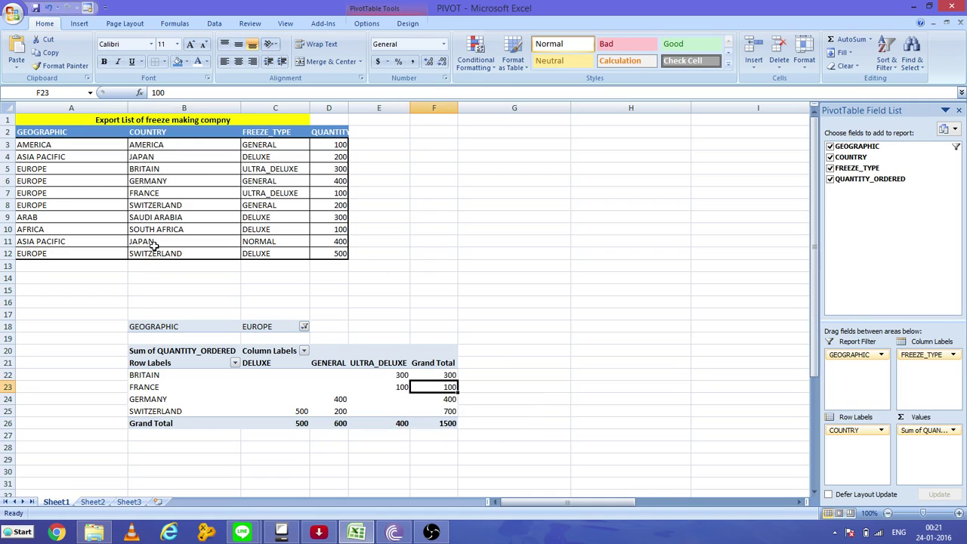
click(153, 401)
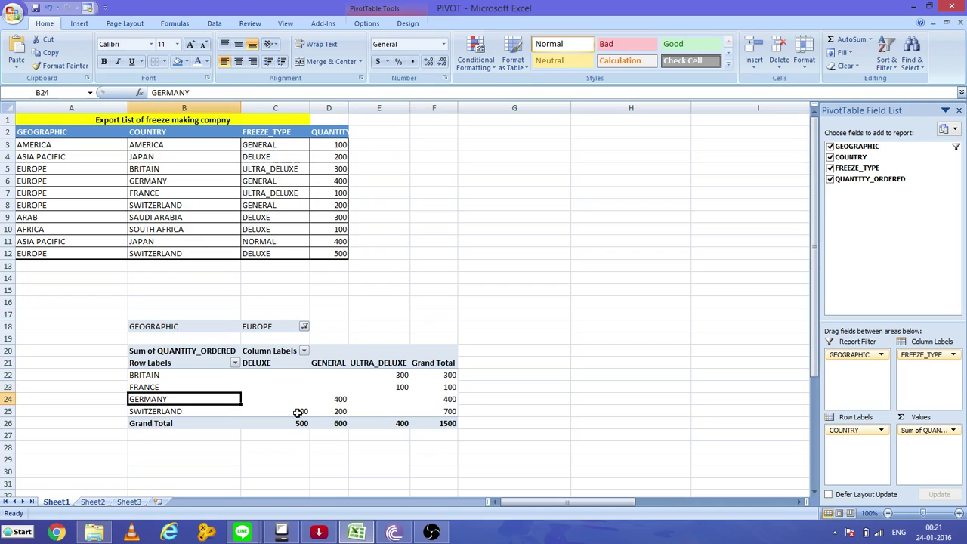
click(342, 400)
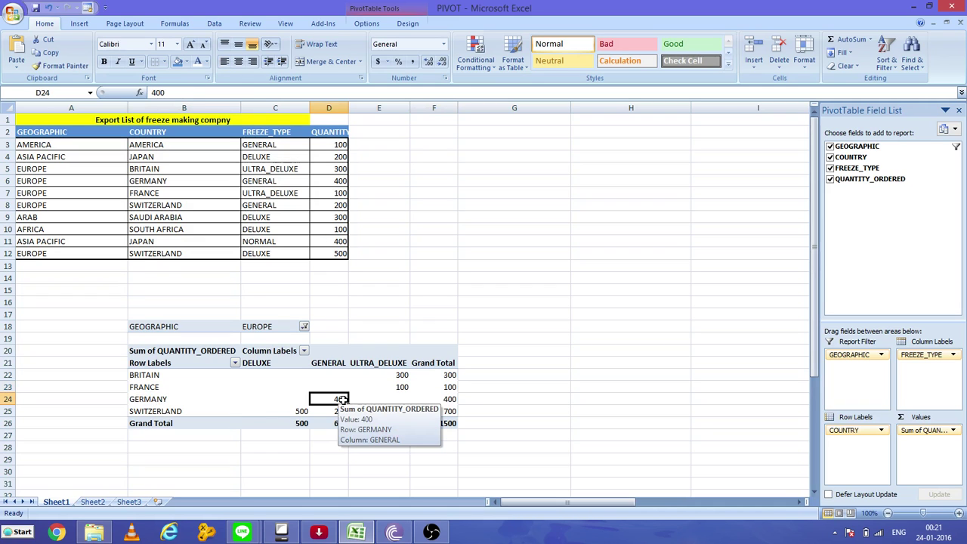
click(443, 400)
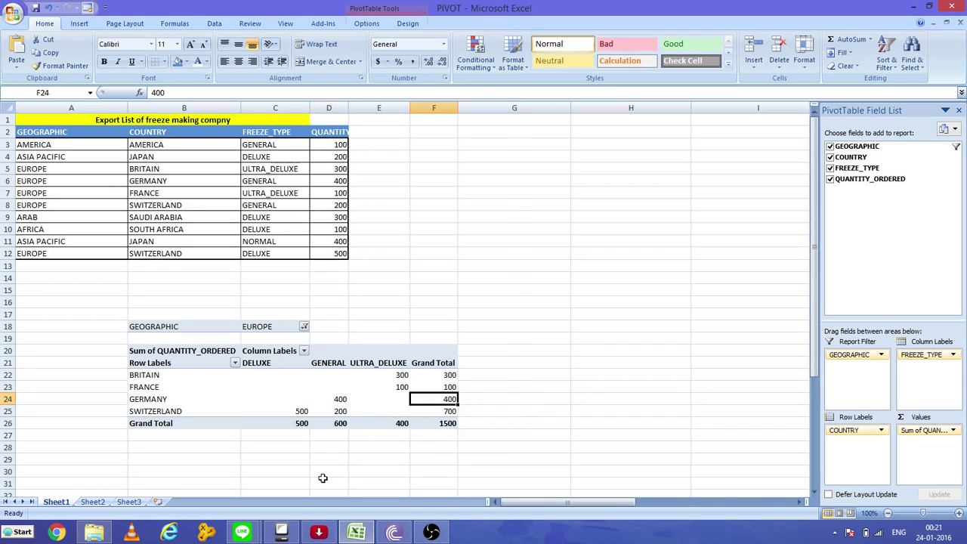
Compare SWITZERLAND's DELUXE and GENERAL quantities and row total in the pivot table with source rows 8 and 12
click(298, 411)
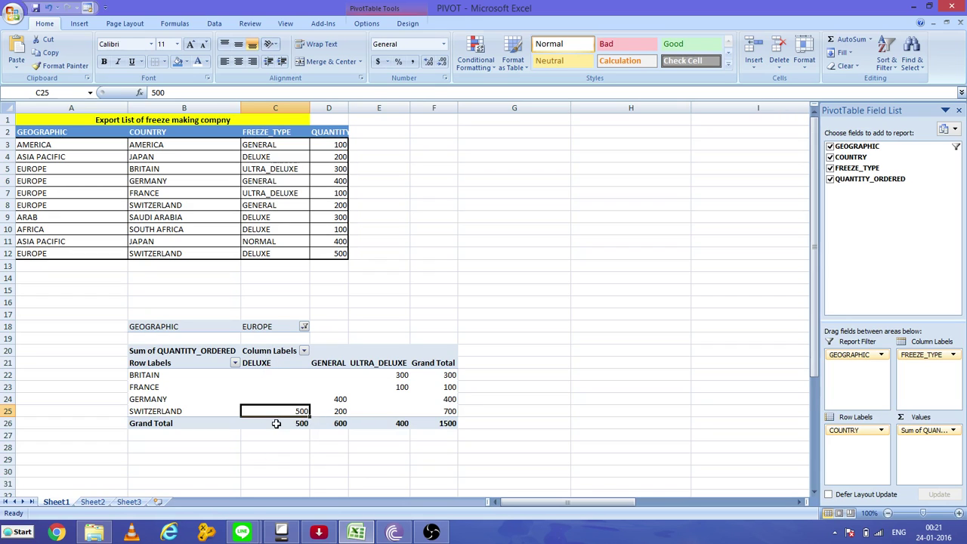
click(336, 413)
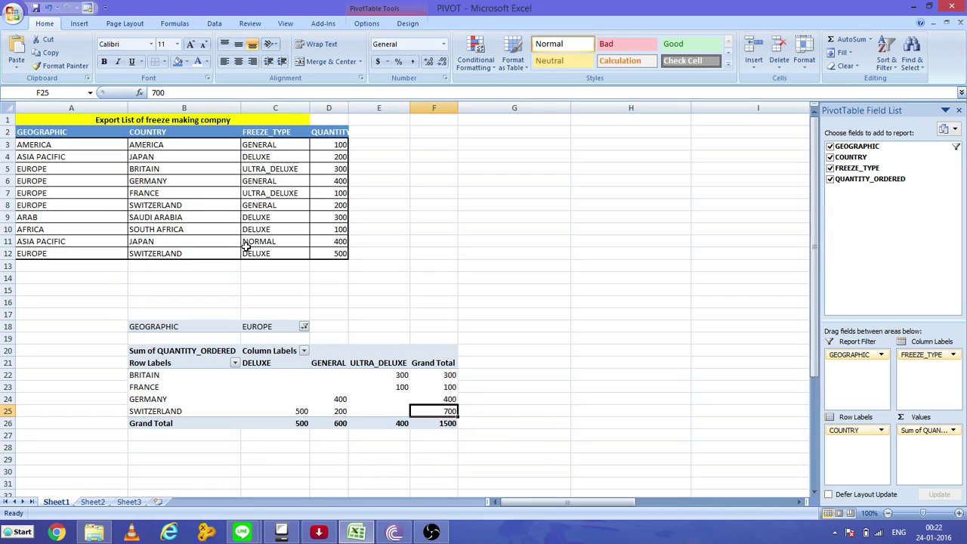
click(177, 205)
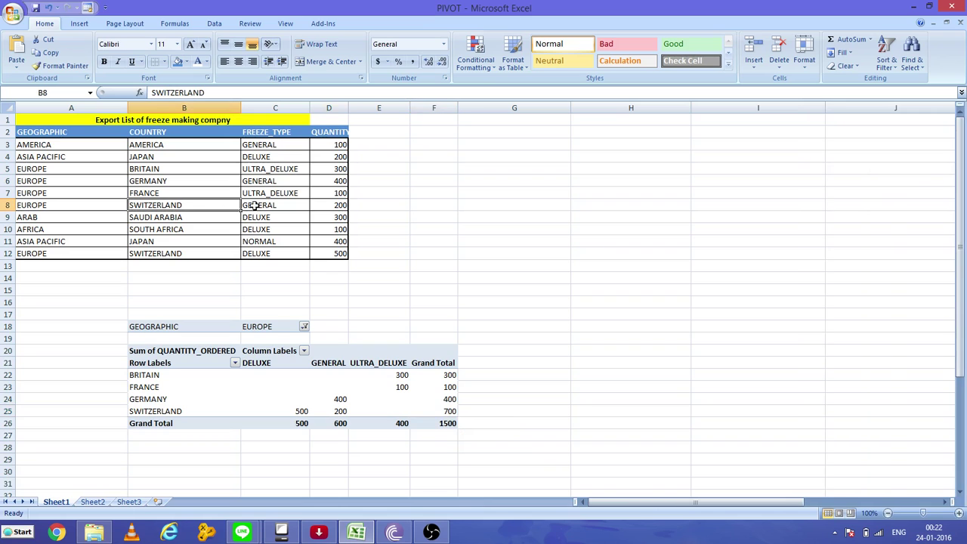
click(321, 206)
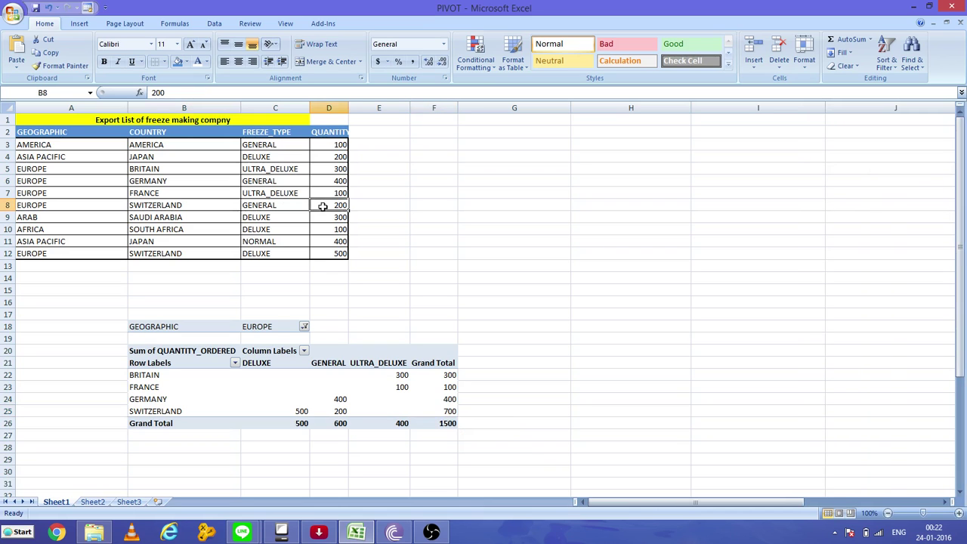
click(182, 251)
click(328, 253)
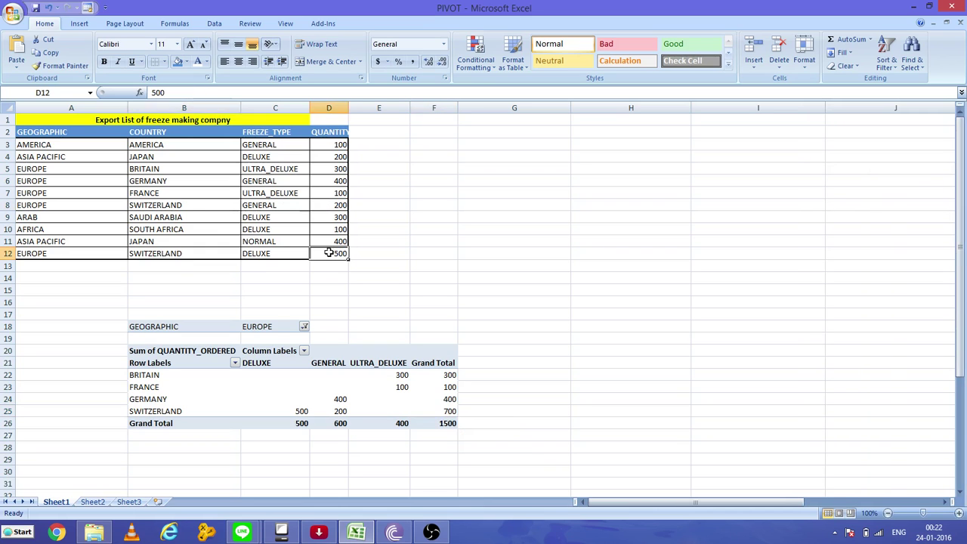
click(477, 303)
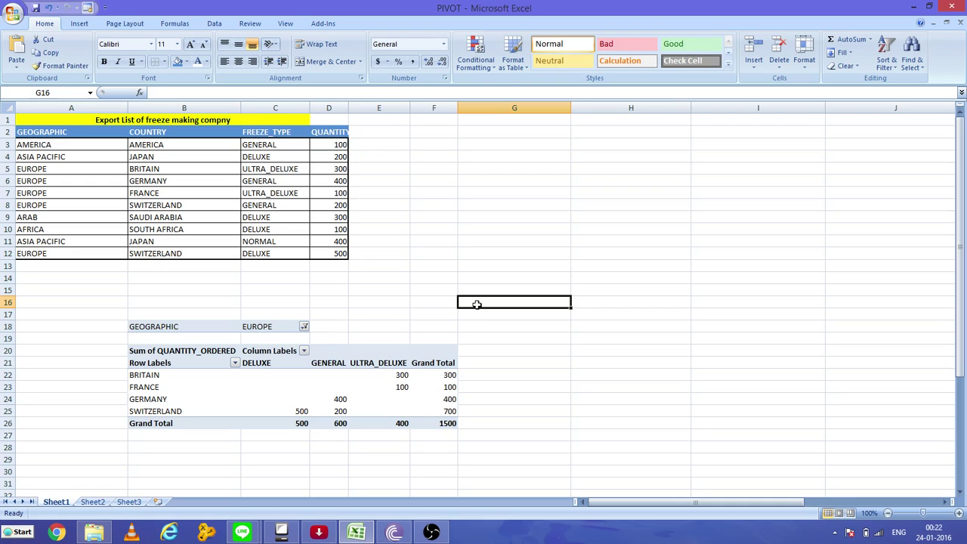
click(406, 352)
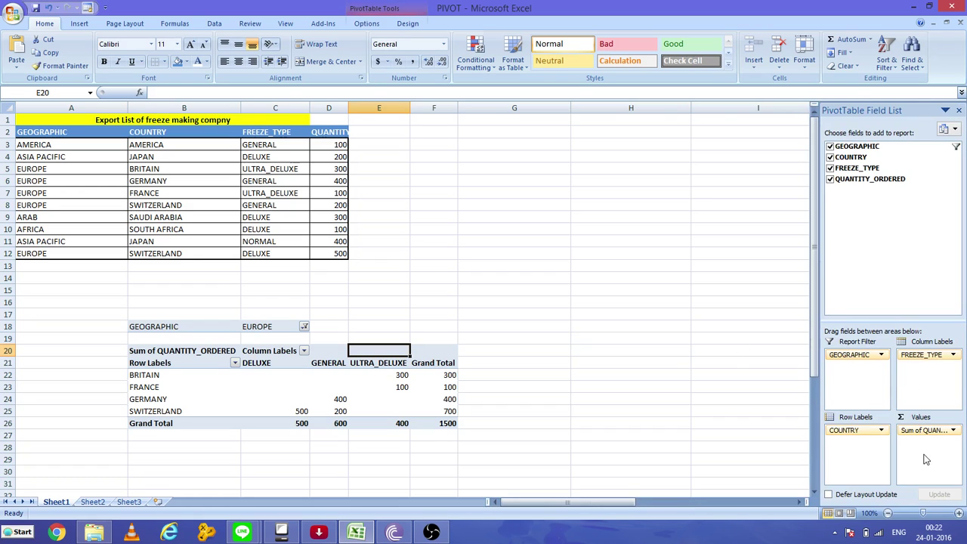
click(566, 310)
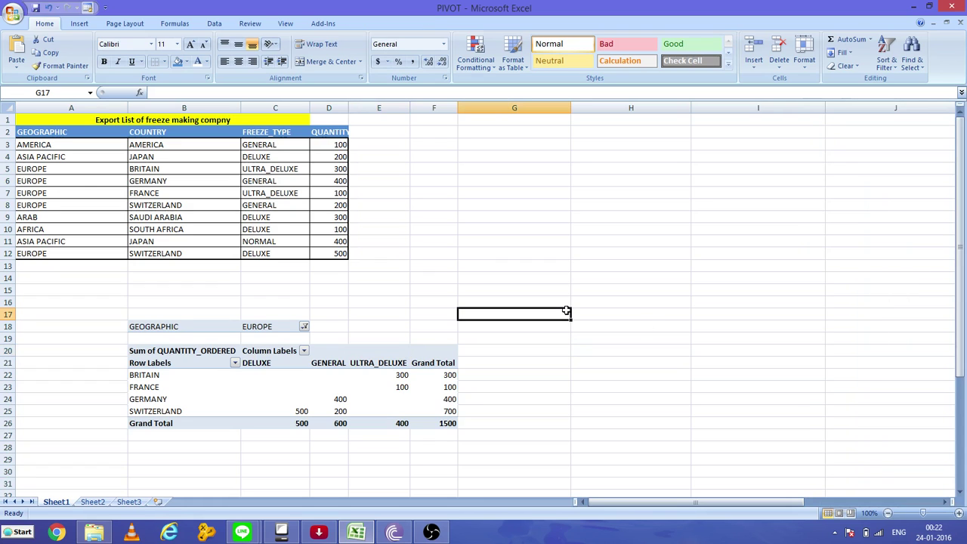